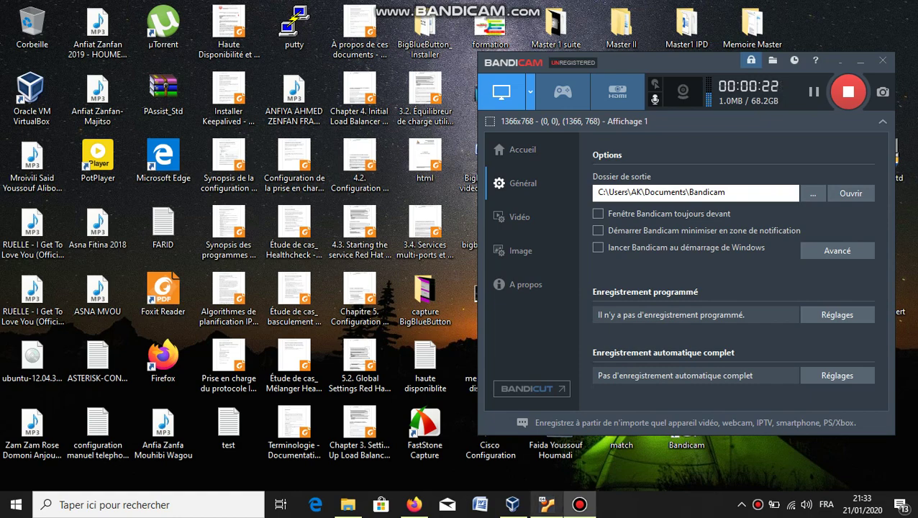
- Switch to the ubuntu-Blackbox virtual machine and enable airplane mode (Mode Avion) on the Windows host
{"action": "left_click", "coordinate": [546, 505]}
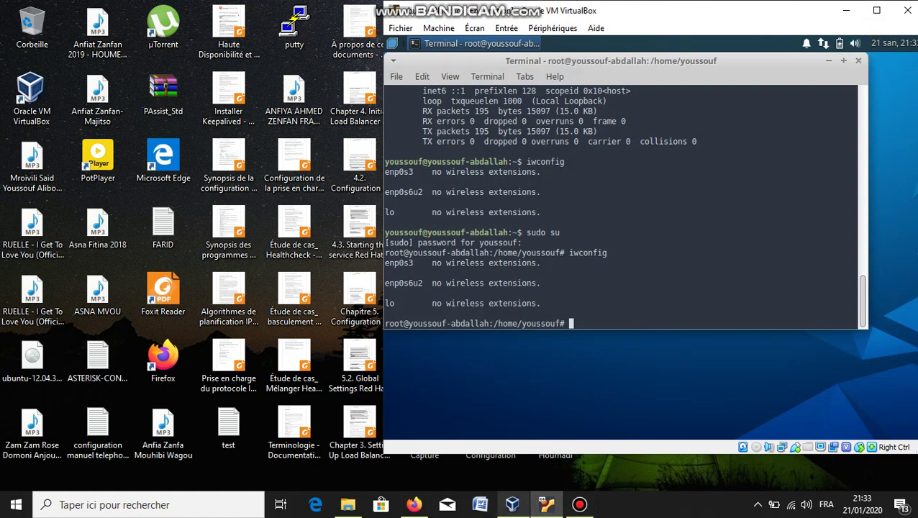
{"action": "mouse_move", "coordinate": [580, 505]}
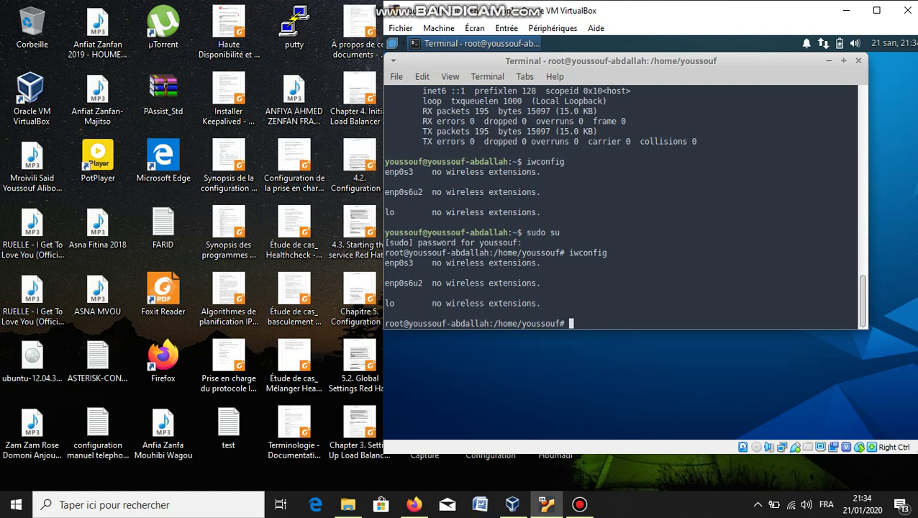
{"action": "left_click", "coordinate": [791, 505]}
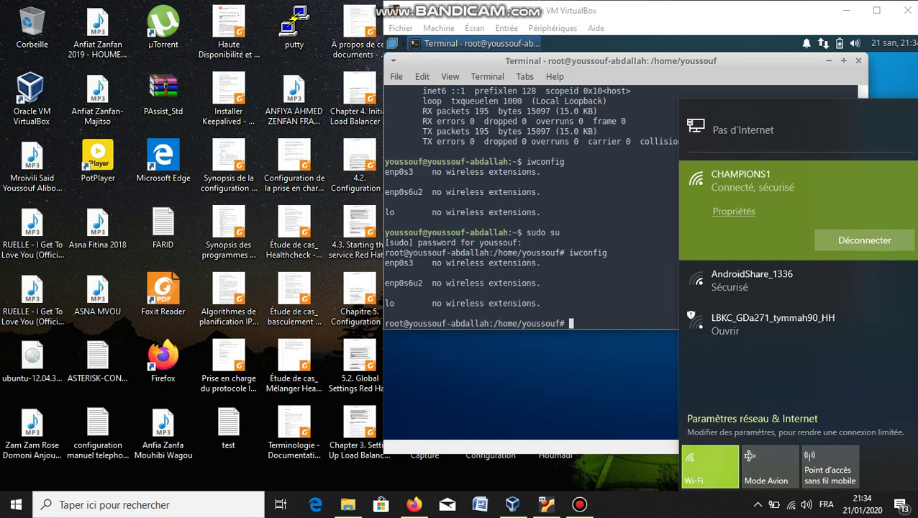
{"action": "left_click", "coordinate": [770, 465]}
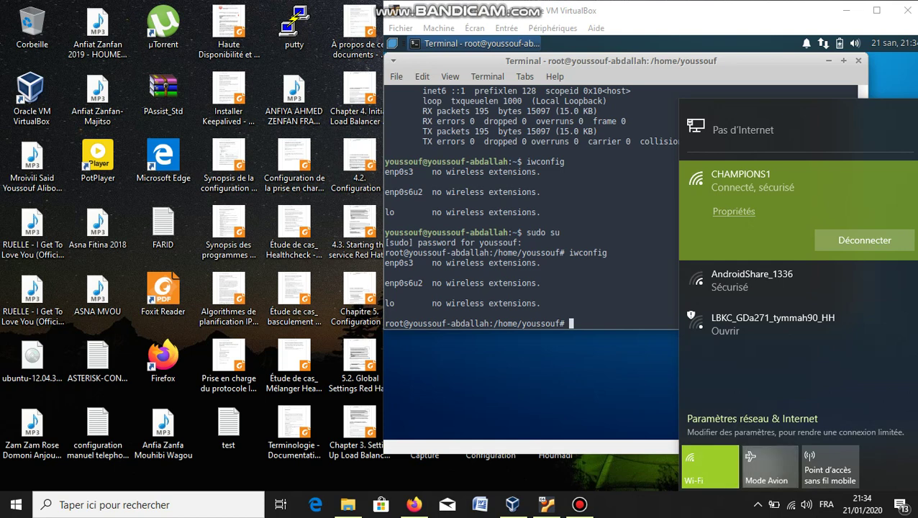
{"action": "key", "text": "Escape"}
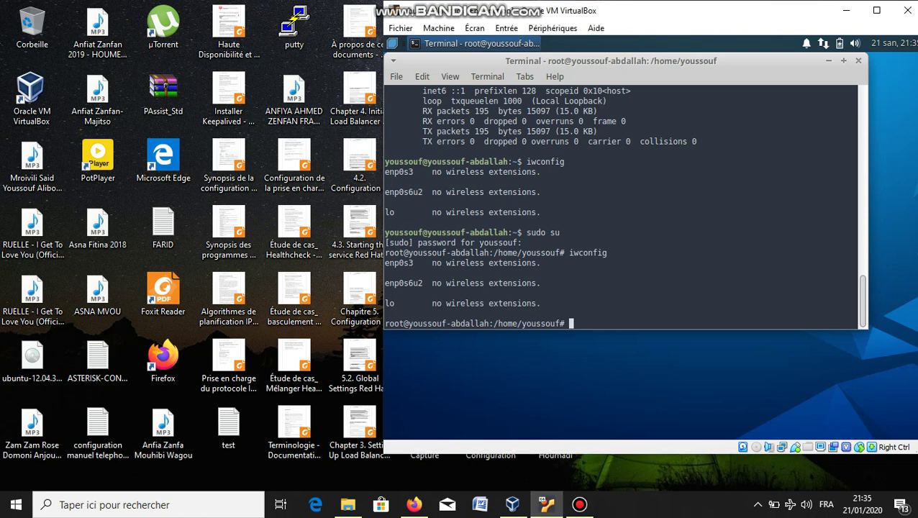
- Run ifconfig in the virtual machine's terminal to list its network interfaces
{"action": "type", "text": "ifconfig"}
{"action": "key", "text": "Return"}
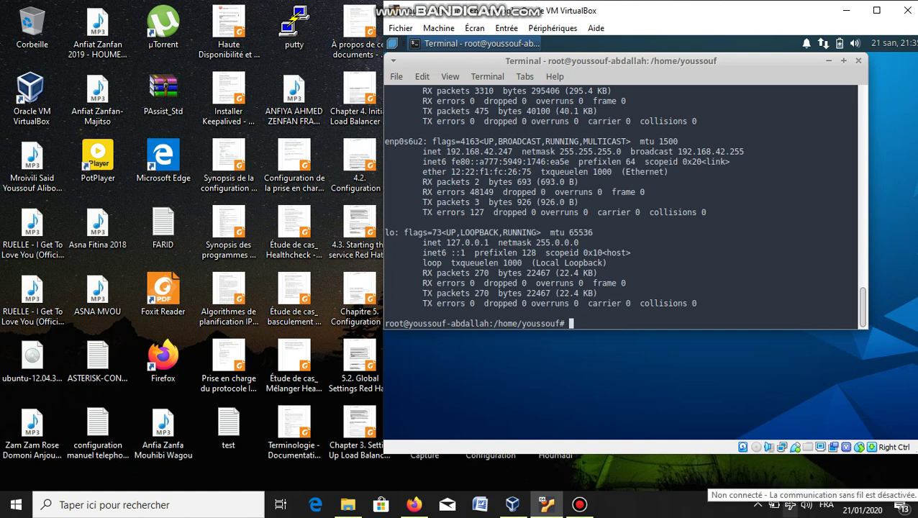
- Turn the host's Wi-Fi back on and disable airplane mode (Mode Avion)
{"action": "left_click", "coordinate": [791, 504]}
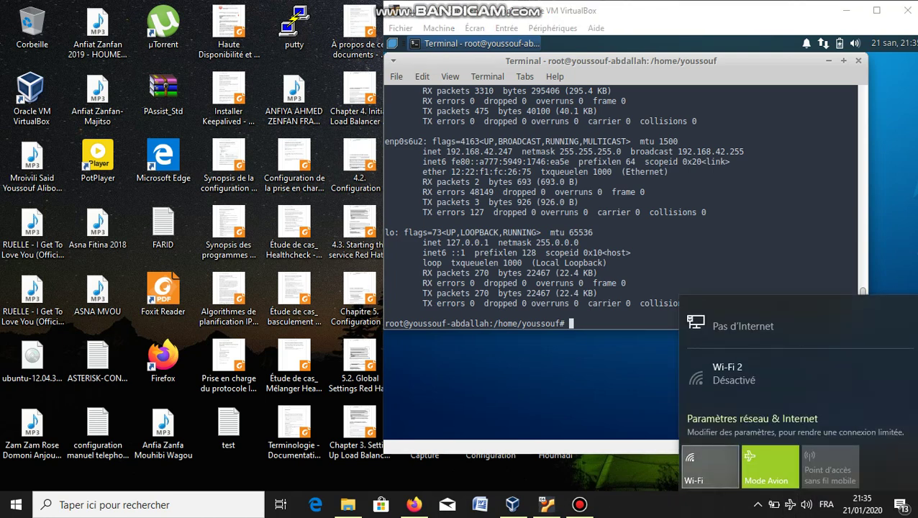
{"action": "left_click", "coordinate": [710, 464]}
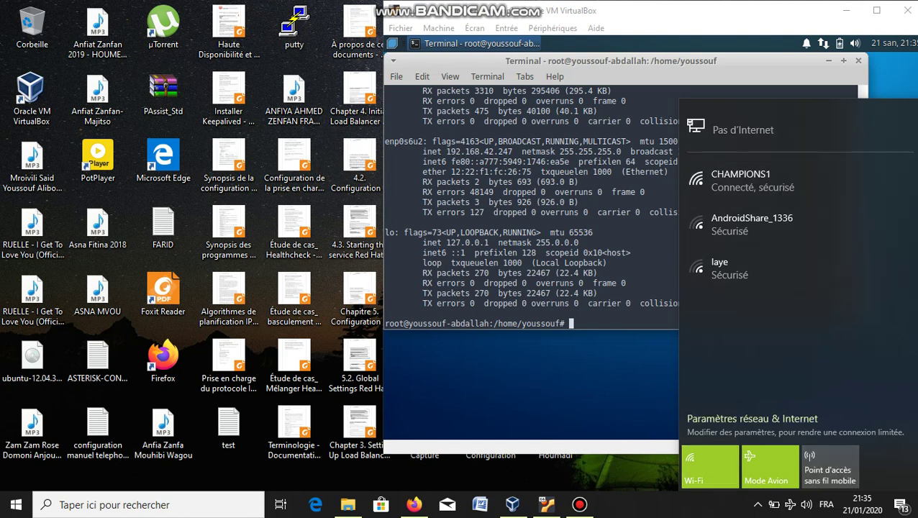
{"action": "key", "text": "Escape"}
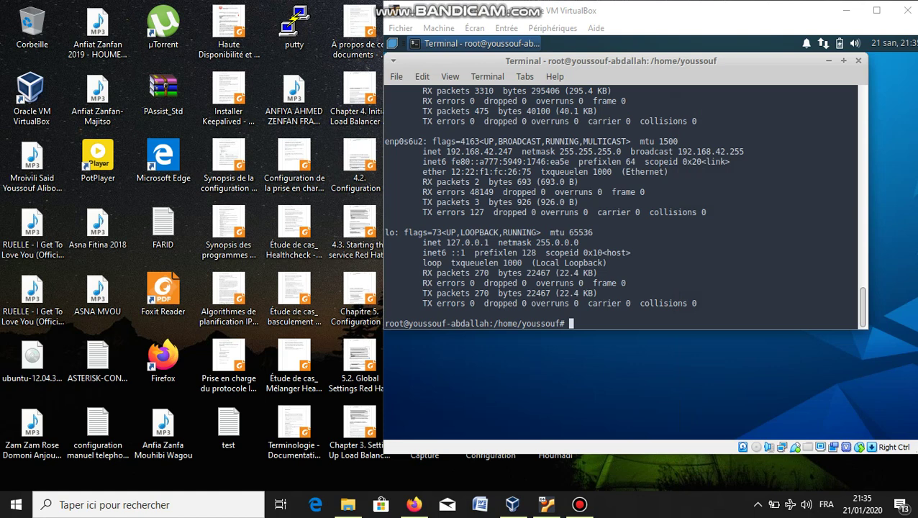
{"action": "left_click", "coordinate": [790, 505]}
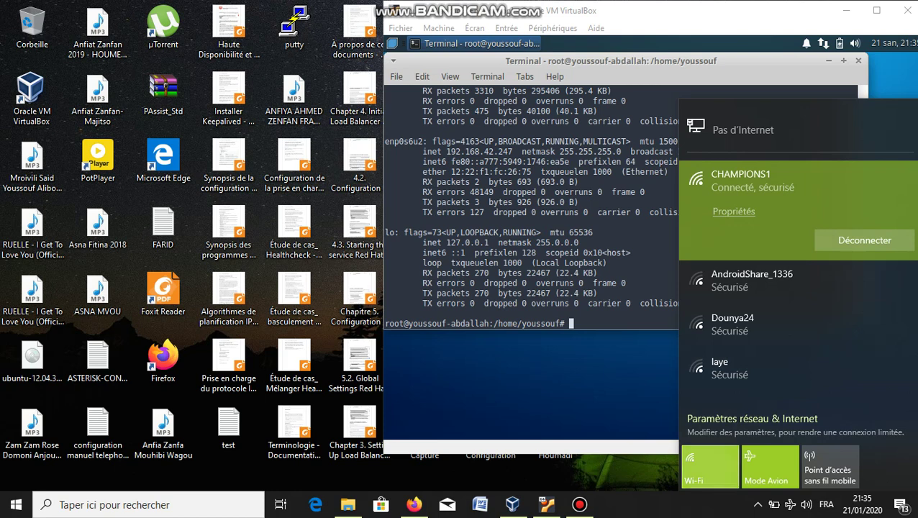
{"action": "left_click", "coordinate": [770, 467]}
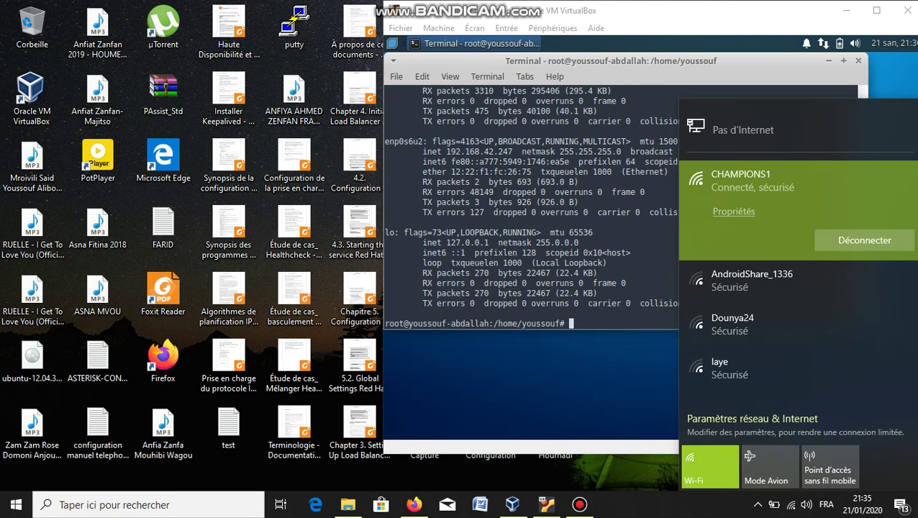
{"action": "key", "text": "Escape"}
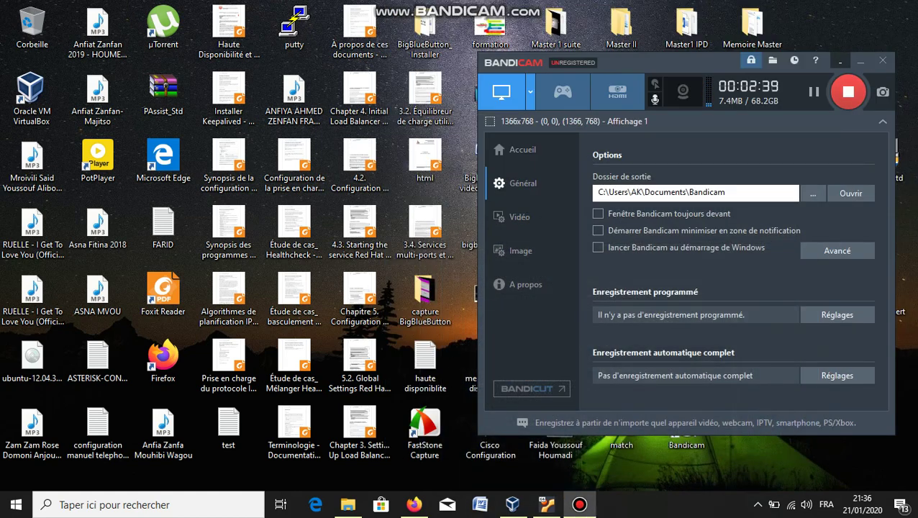
- Minimise Bandicam to the notification area and bring the ubuntu-Blackbox virtual machine window back to the front
{"action": "left_click", "coordinate": [840, 61]}
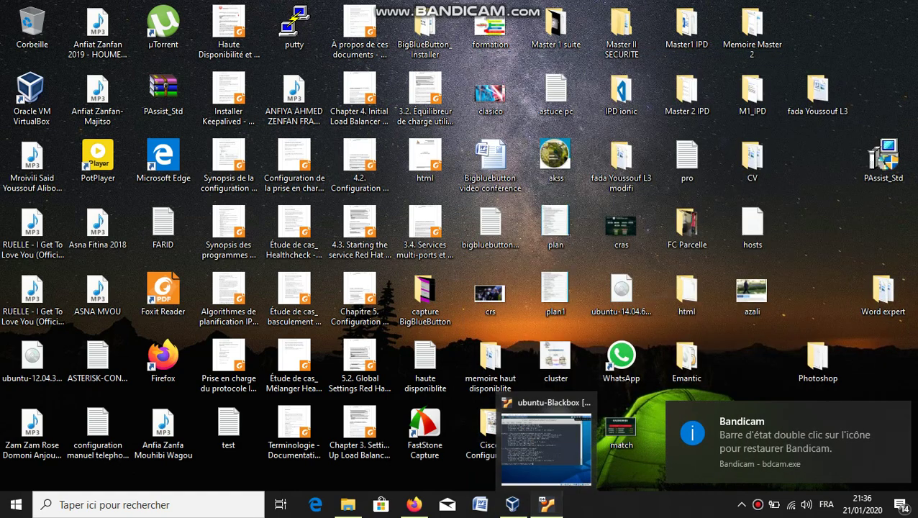
{"action": "left_click", "coordinate": [546, 505]}
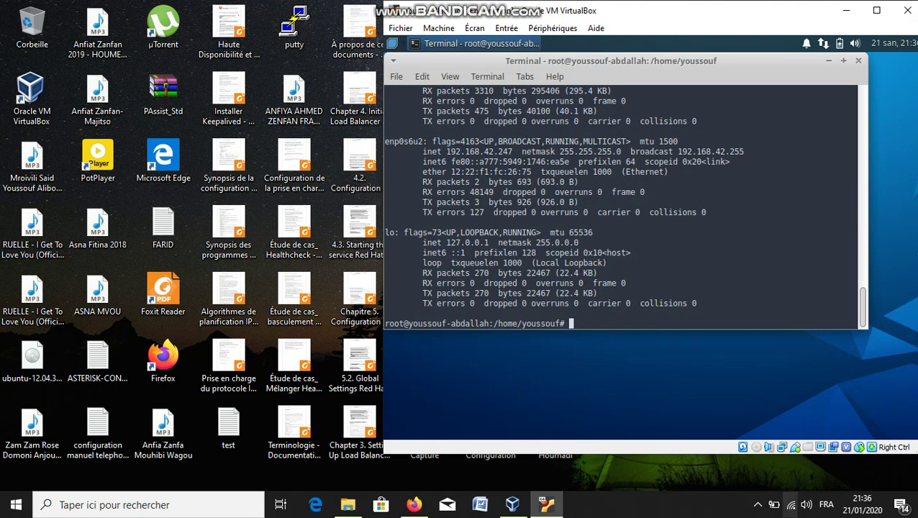
- Check the host's current Wi-Fi connection and the list of available wireless networks
{"action": "mouse_move", "coordinate": [792, 504]}
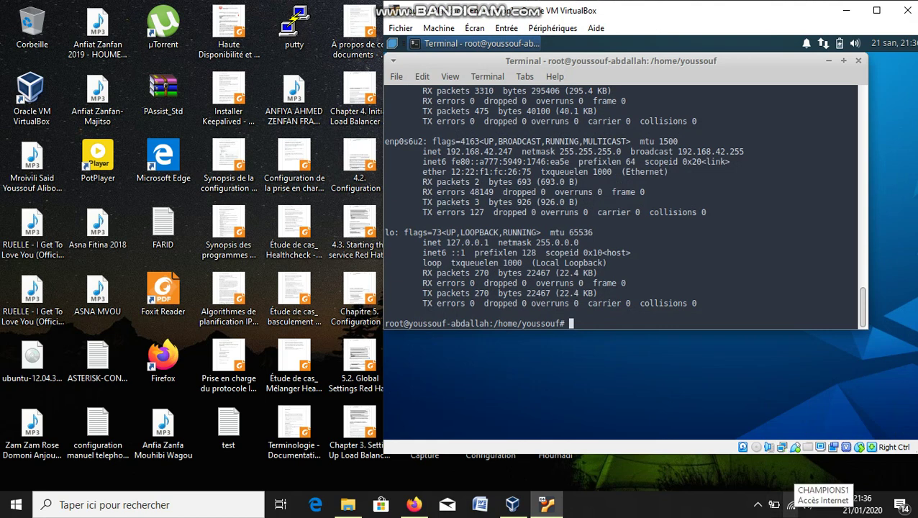
{"action": "left_click", "coordinate": [791, 503]}
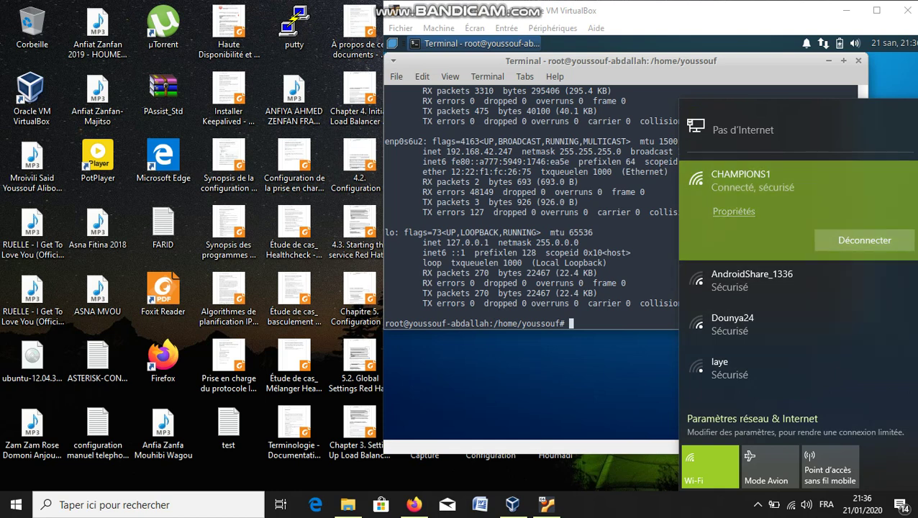
{"action": "key", "text": "Escape"}
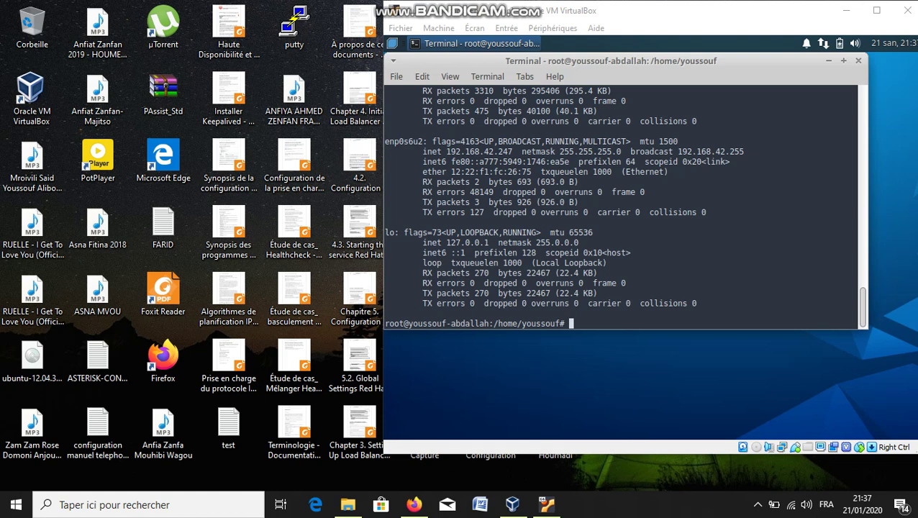
{"action": "right_click", "coordinate": [619, 505]}
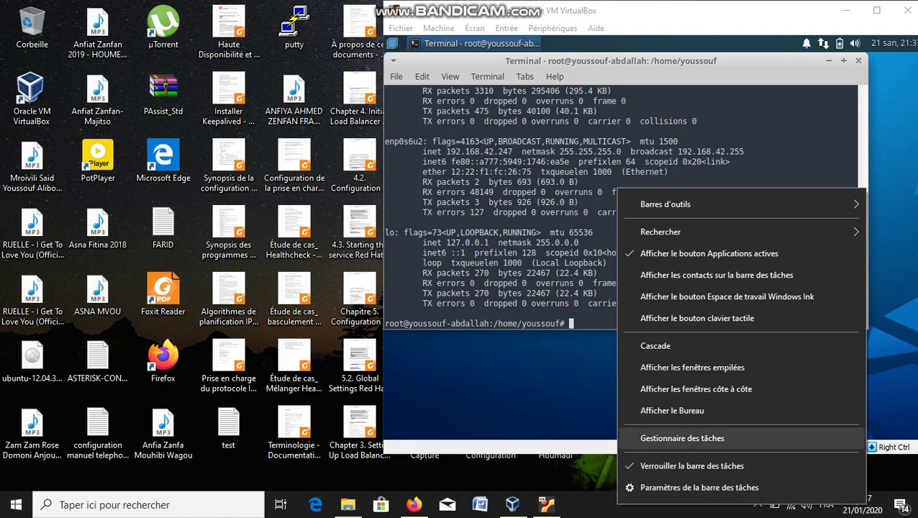
{"action": "left_click", "coordinate": [683, 438]}
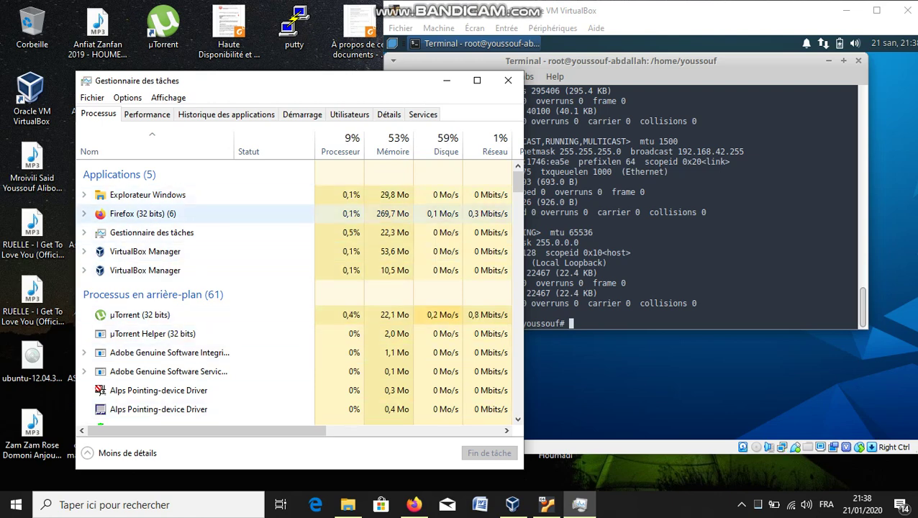
{"action": "left_click", "coordinate": [142, 214]}
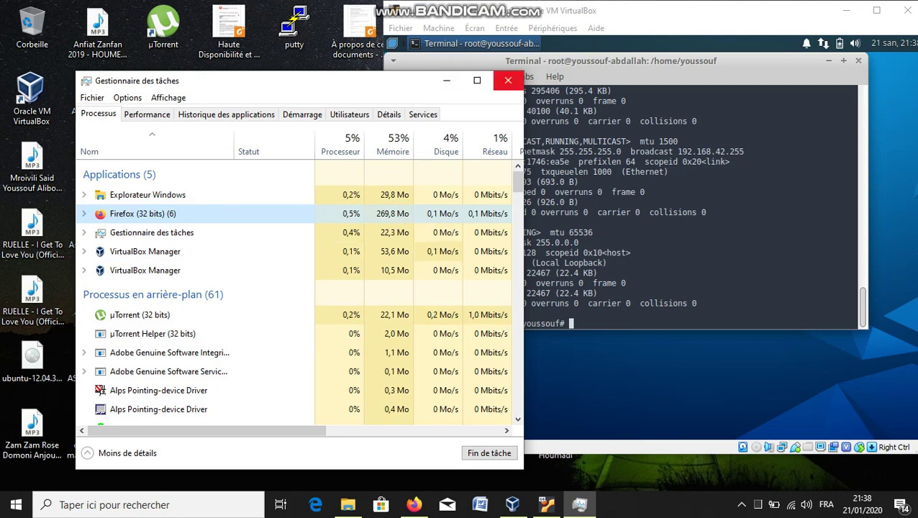
{"action": "left_click", "coordinate": [508, 80]}
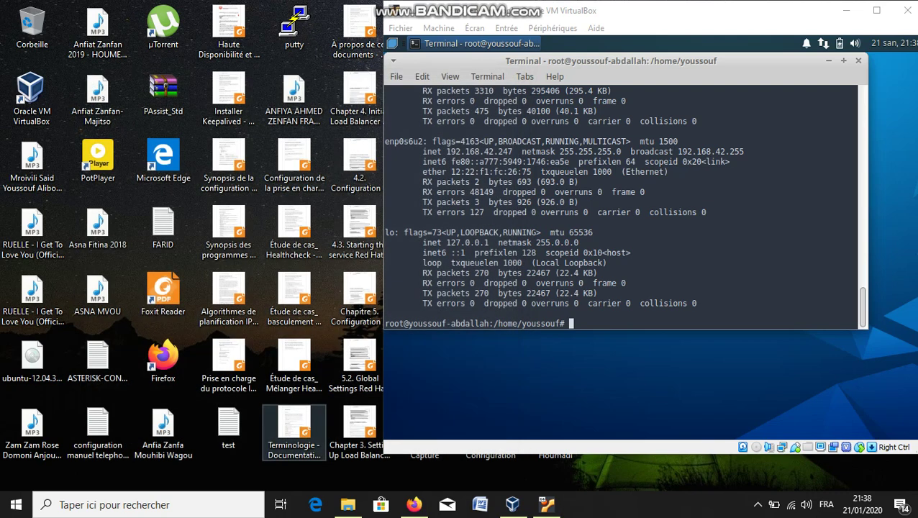
- Search Windows for "gestio" and open the Device Manager (Gestionnaire de périphériques)
{"action": "key", "text": "super+s"}
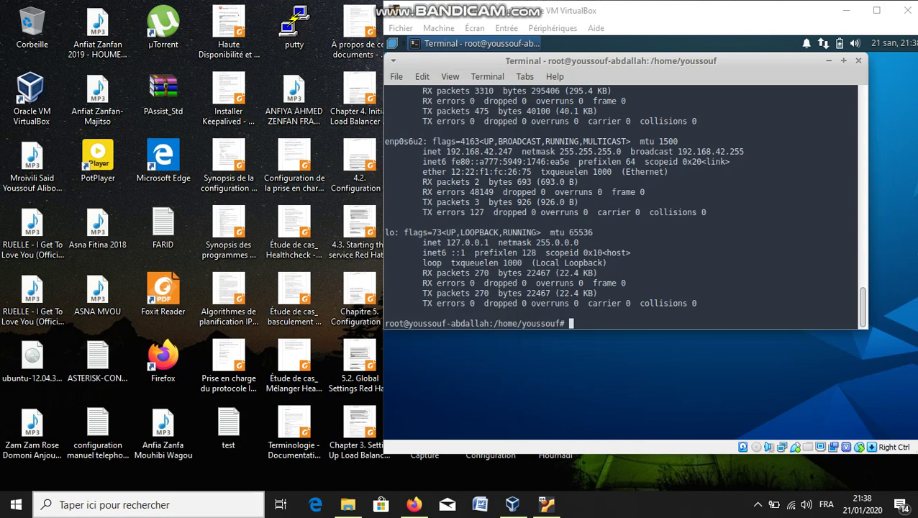
{"action": "type", "text": "g"}
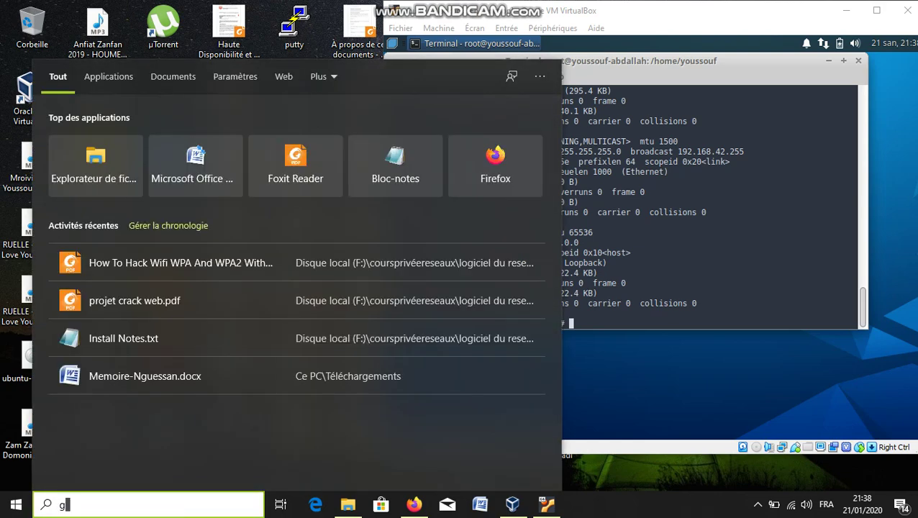
{"action": "type", "text": "es"}
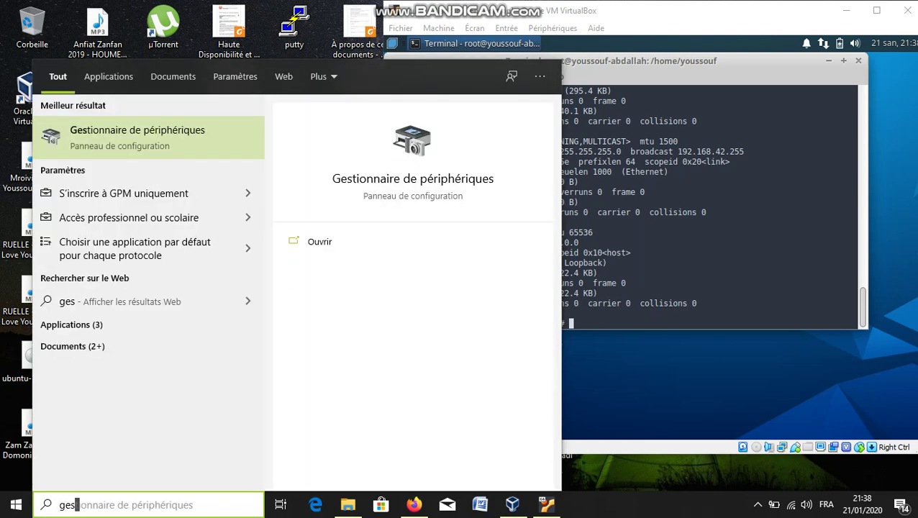
{"action": "type", "text": "tio"}
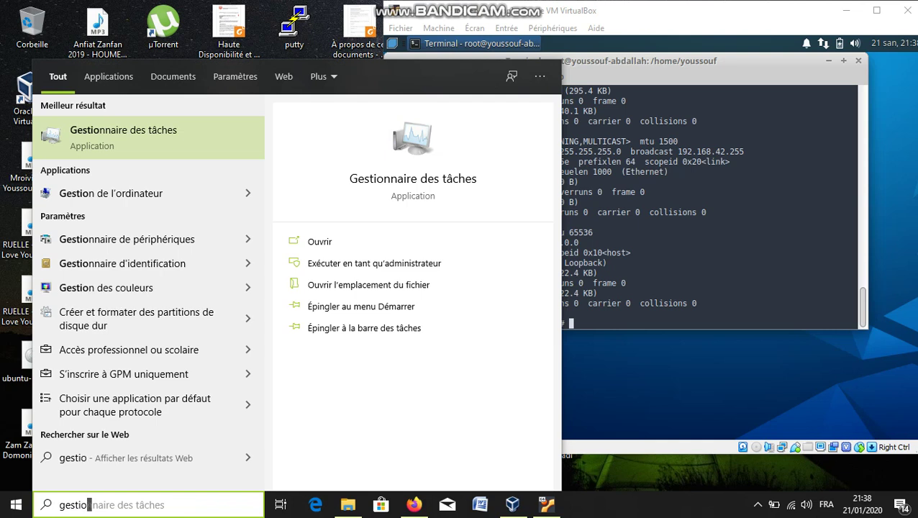
{"action": "type", "text": "n"}
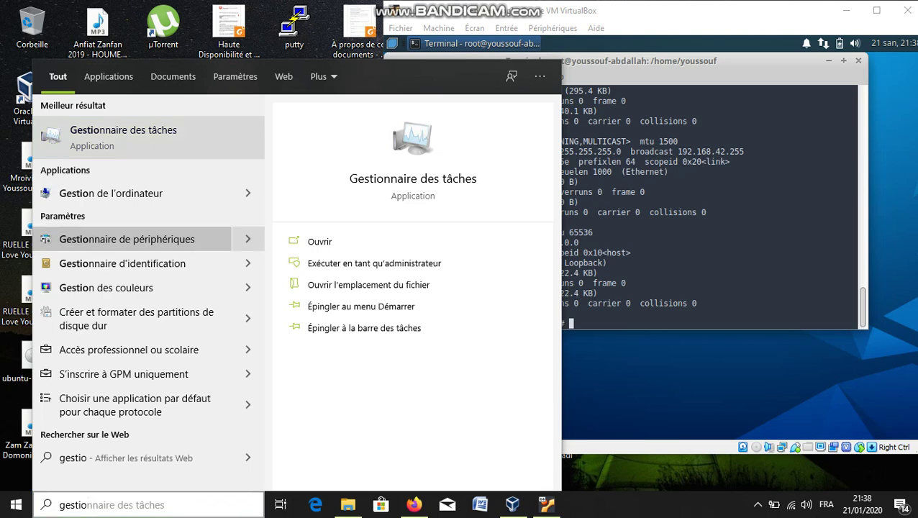
{"action": "key", "text": "Escape"}
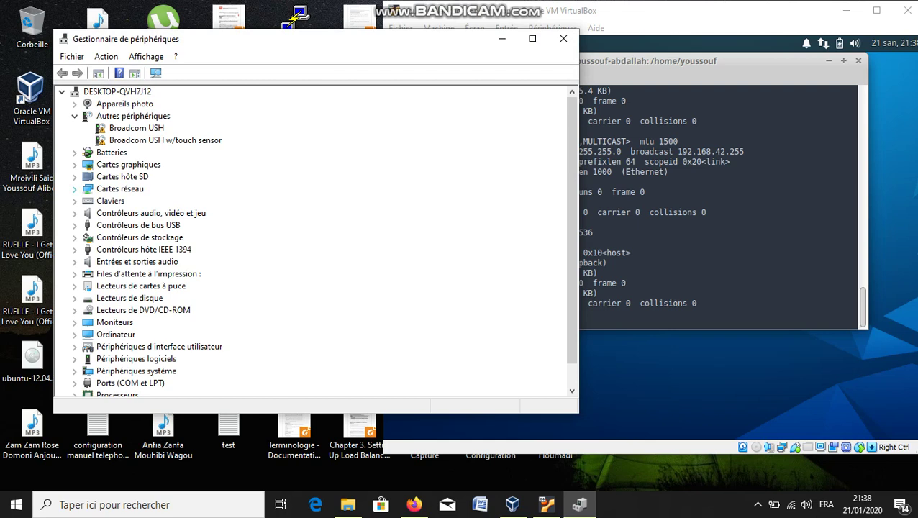
- Expand the network adapters category (Cartes réseau) to list its devices and check the host's Wi-Fi connection again
{"action": "left_click", "coordinate": [74, 188]}
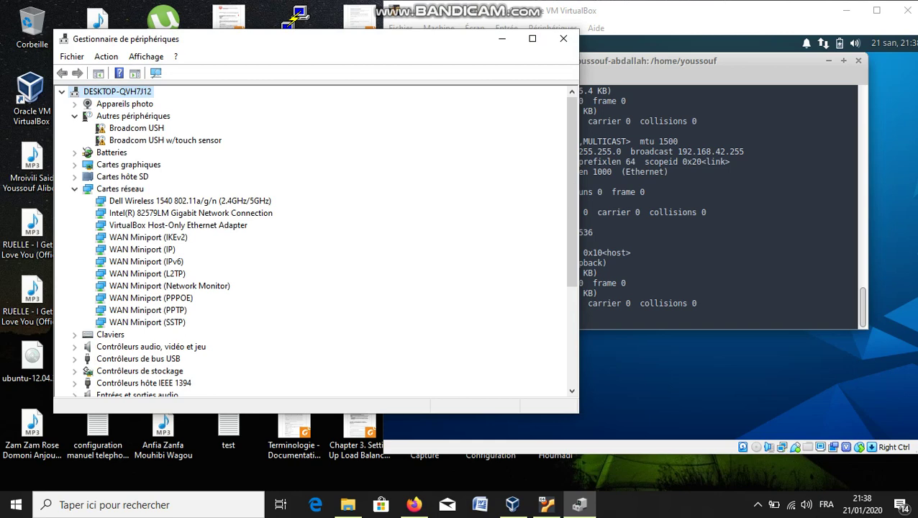
{"action": "left_click", "coordinate": [74, 189]}
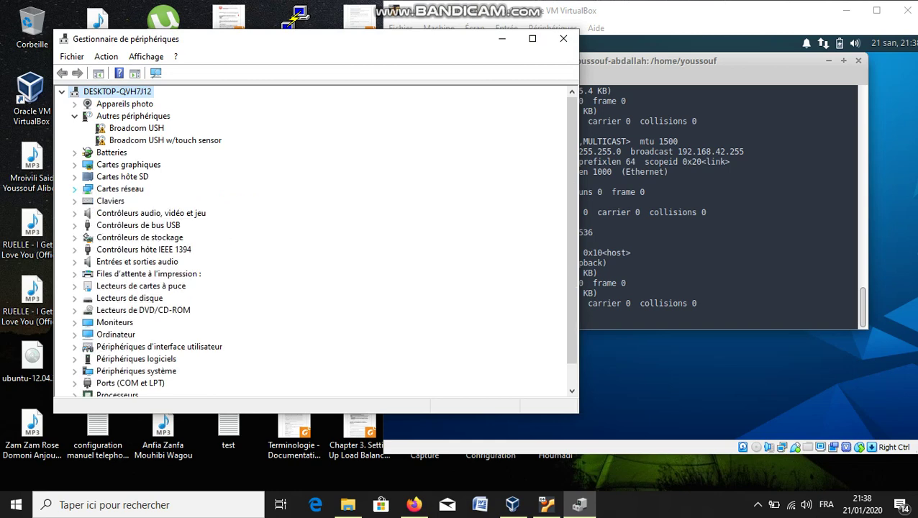
{"action": "left_click", "coordinate": [74, 188]}
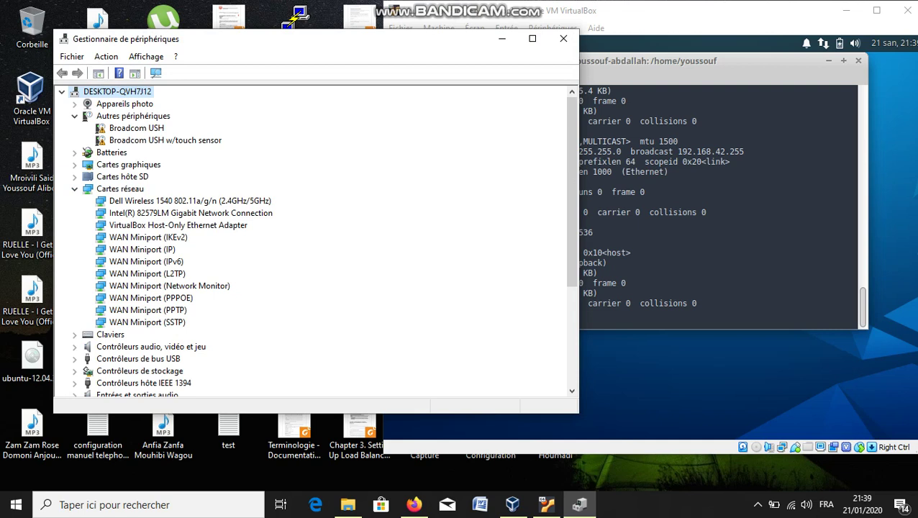
{"action": "left_click", "coordinate": [791, 505]}
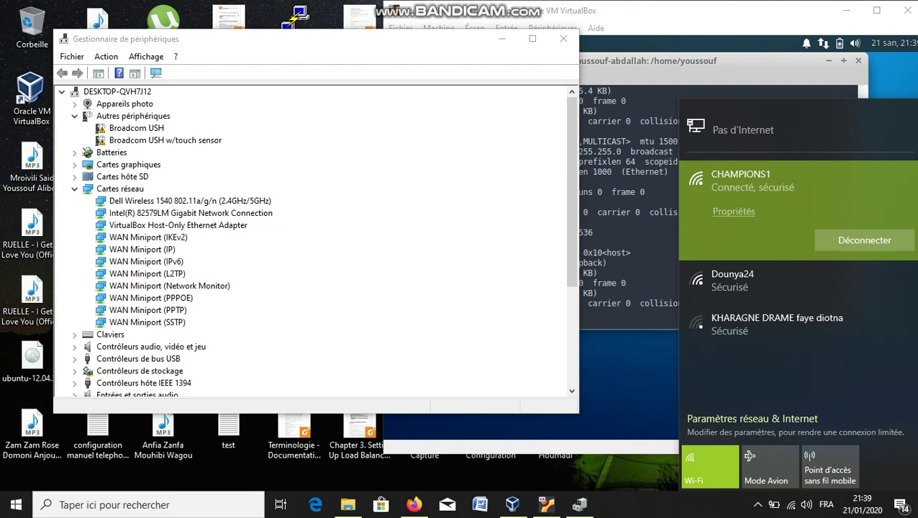
{"action": "key", "text": "Escape"}
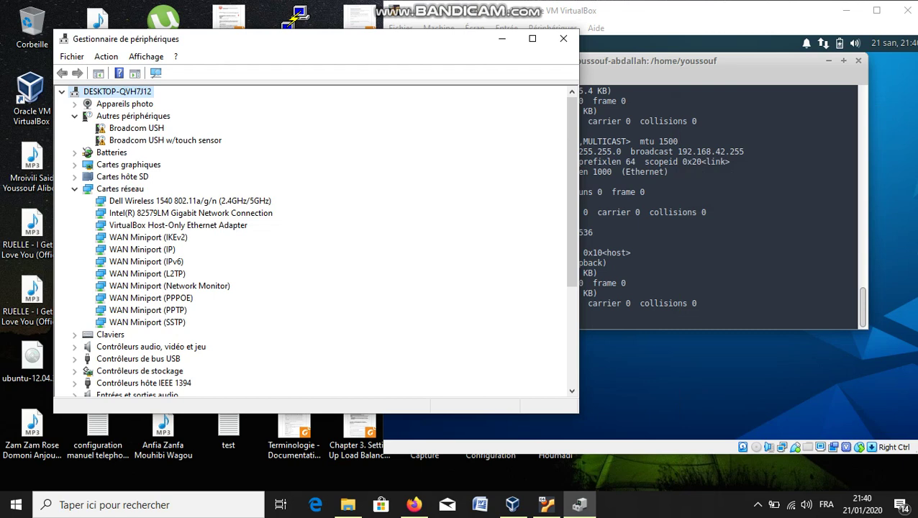
- Examine the driver information in the properties of the Dell Wireless 1540 802.11a/g/n adapter
{"action": "left_click", "coordinate": [190, 201]}
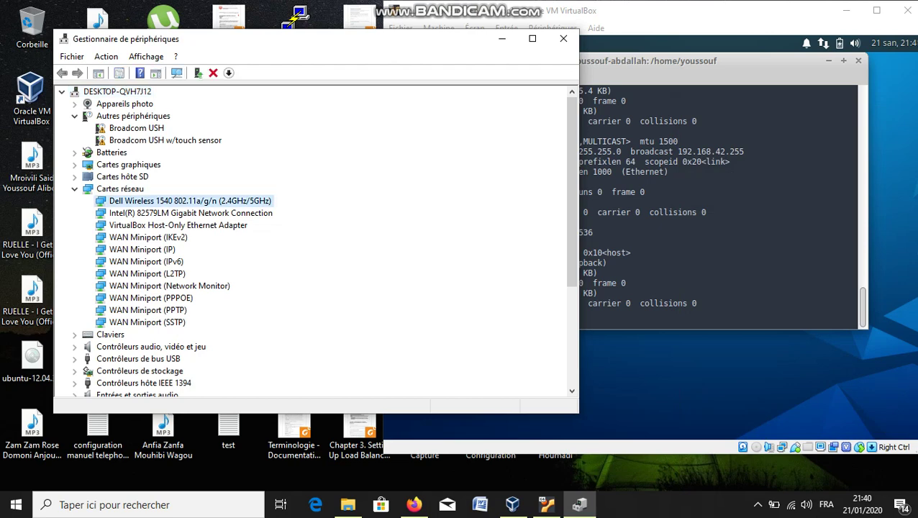
{"action": "key", "text": "Return"}
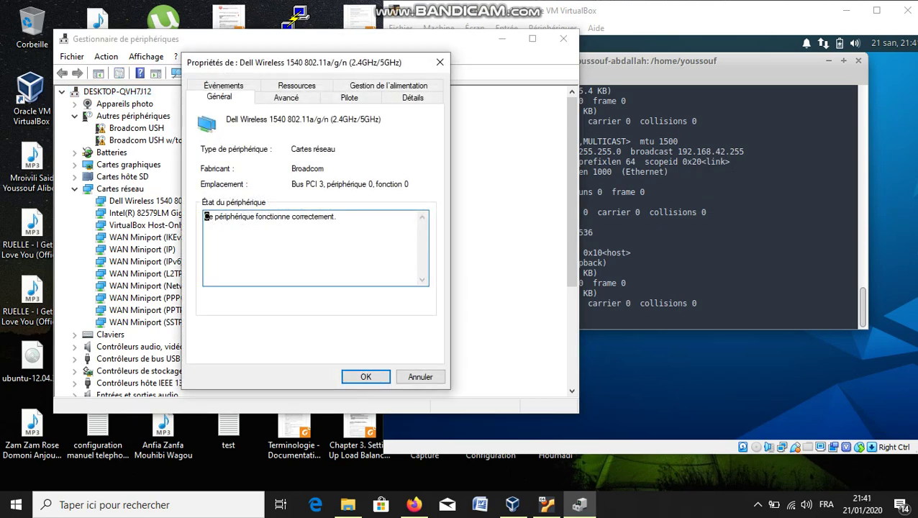
{"action": "key", "text": "ctrl+Tab"}
{"action": "key", "text": "ctrl+Tab"}
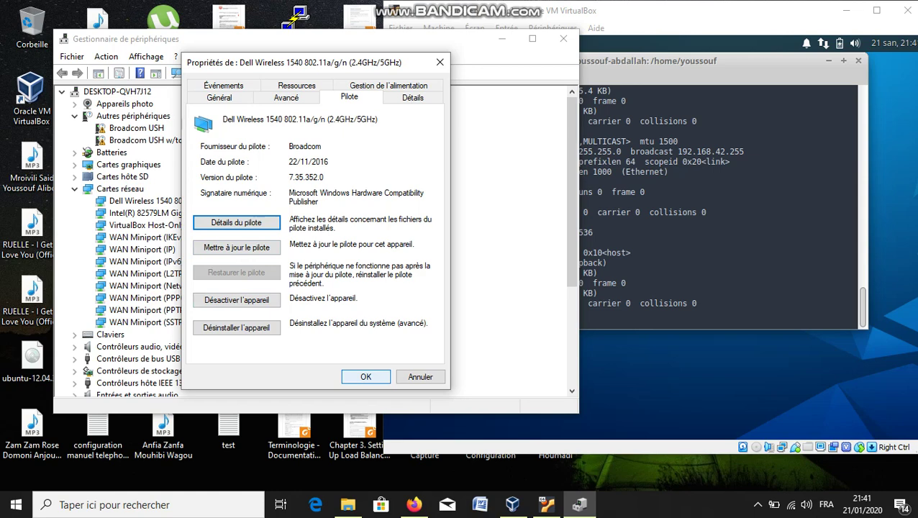
{"action": "left_click", "coordinate": [365, 377]}
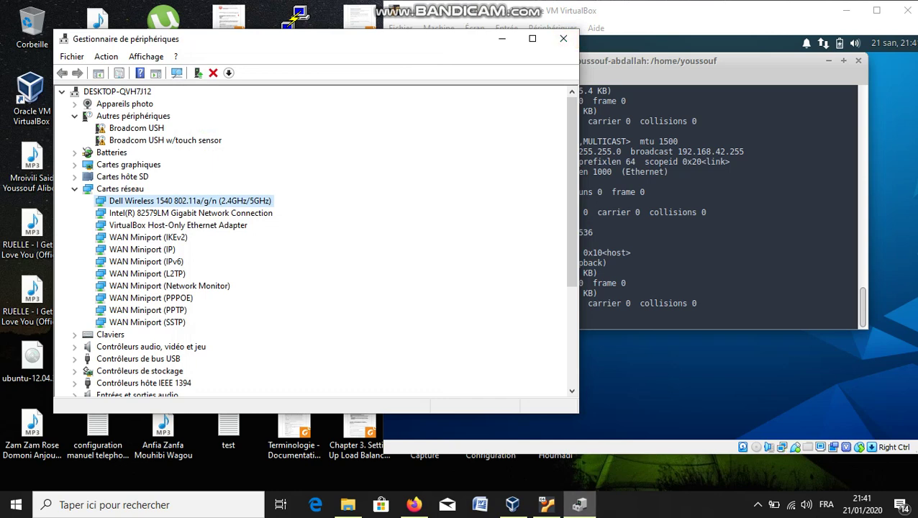
- Restore the Bandicam window from the notification area and switch back to the Device Manager
{"action": "left_click", "coordinate": [758, 505]}
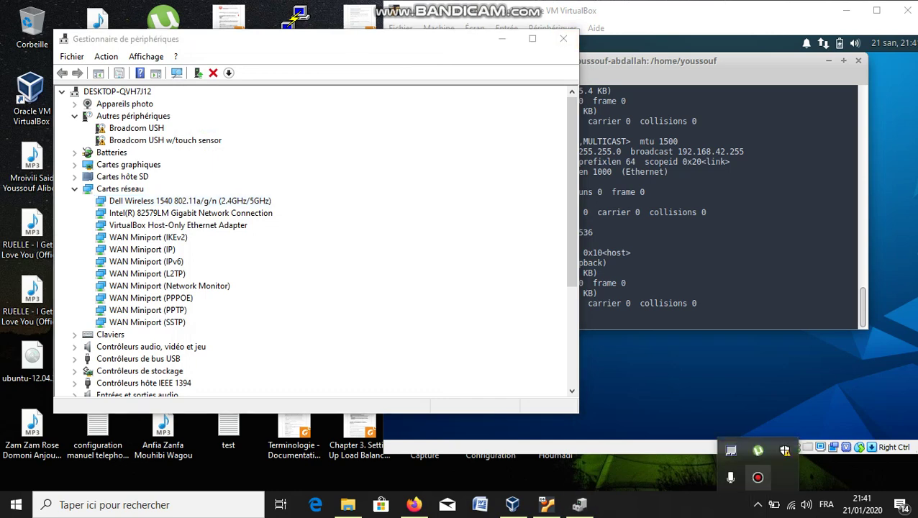
{"action": "left_click", "coordinate": [758, 477]}
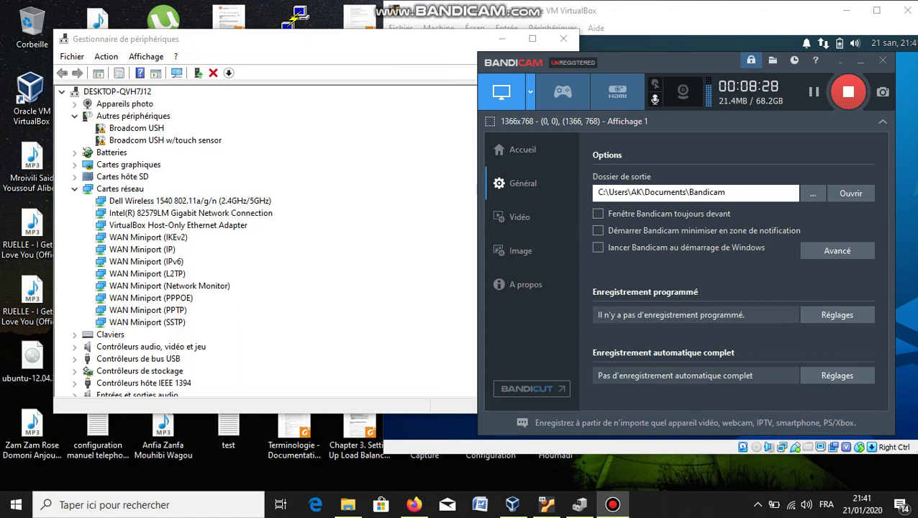
{"action": "key", "text": "alt+Tab"}
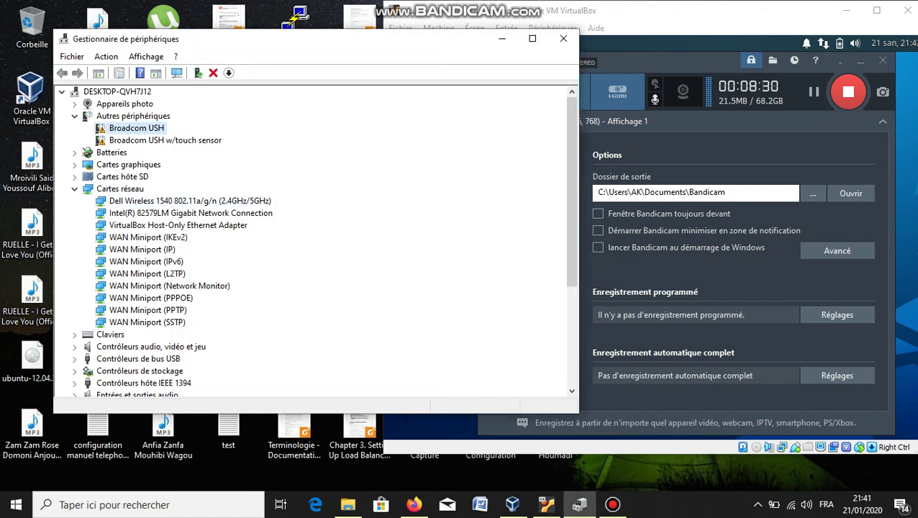